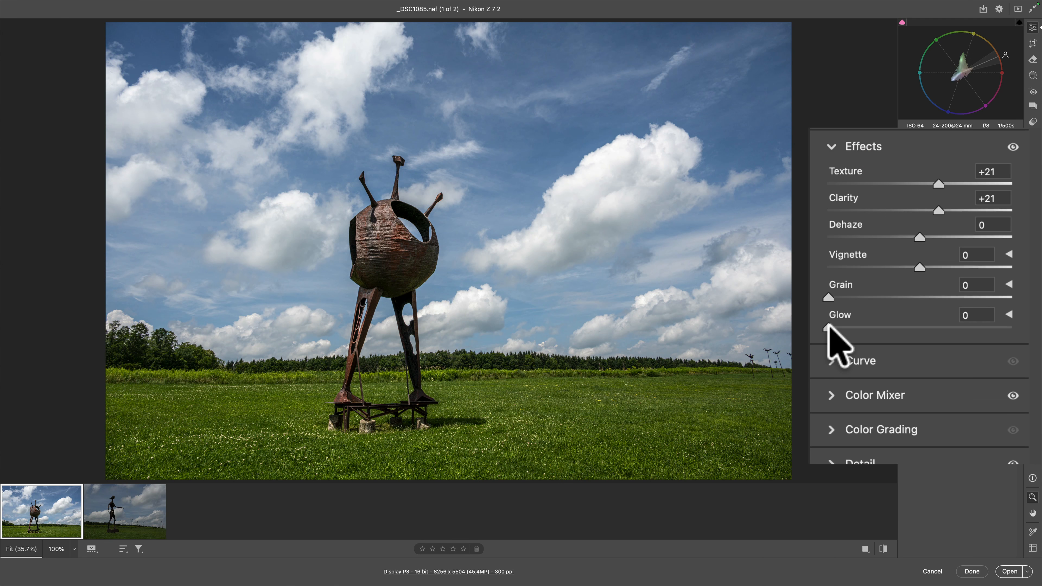
Set the sculpture photo's Glow effect to 58 and change its style to Bloom
left_click_drag(828, 327, 932, 329)
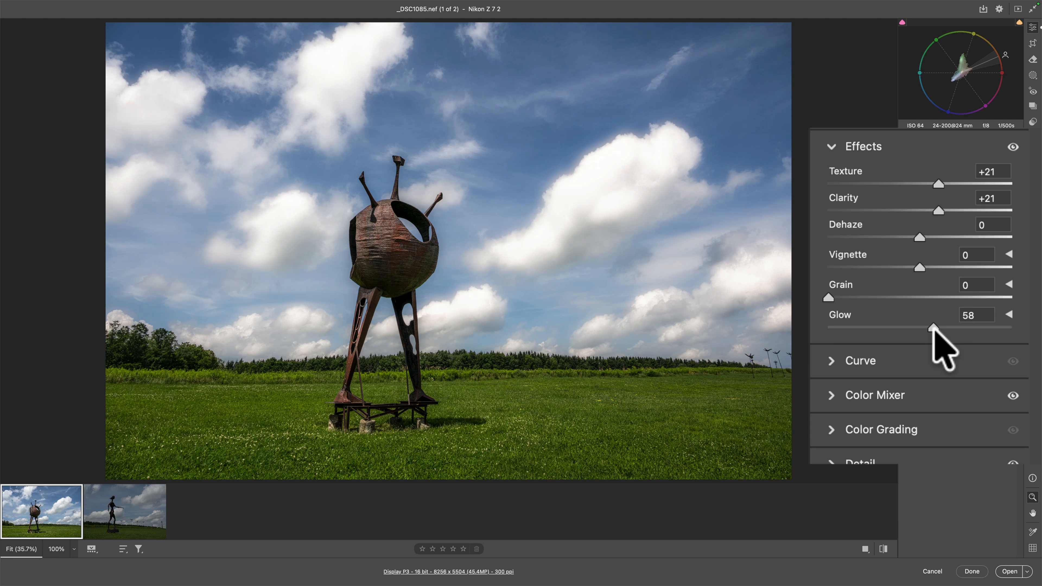
left_click(1009, 314)
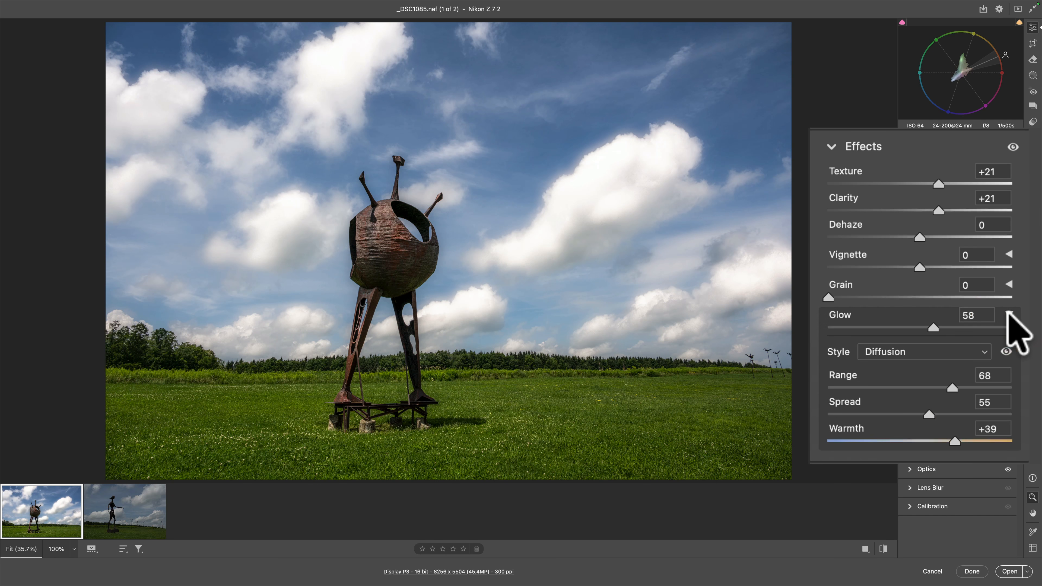
left_click(986, 352)
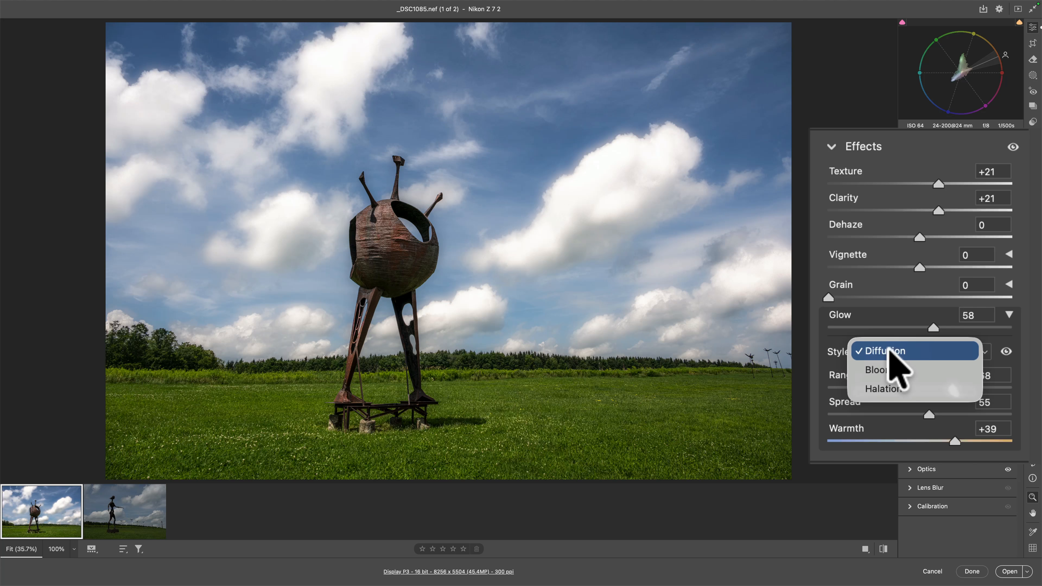
left_click(894, 373)
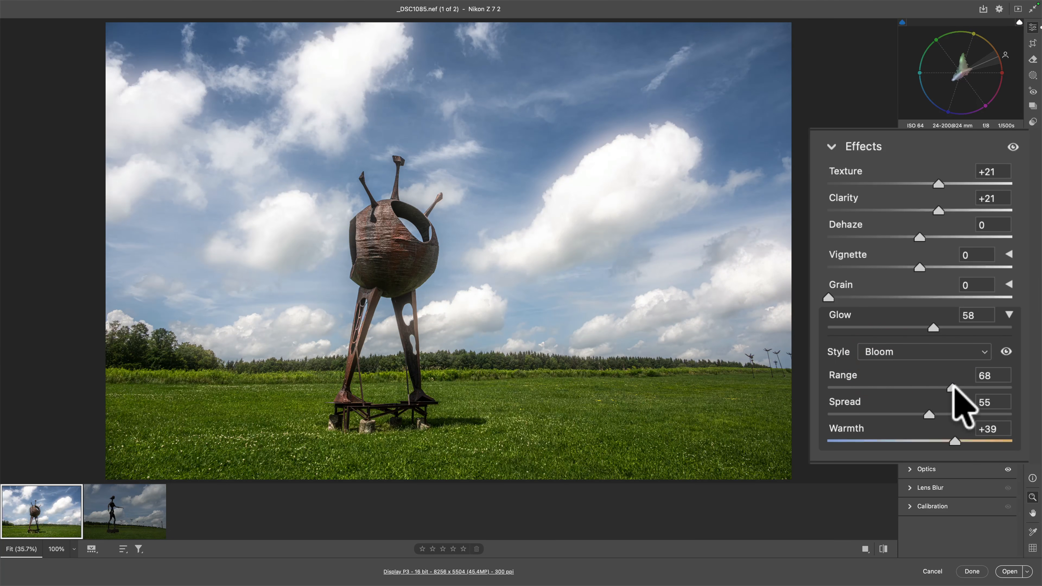
Set the Bloom glow's Range to 94, Spread to 69 and Warmth to +5, then collapse the Glow options
left_click_drag(951, 387, 999, 387)
left_click(941, 414)
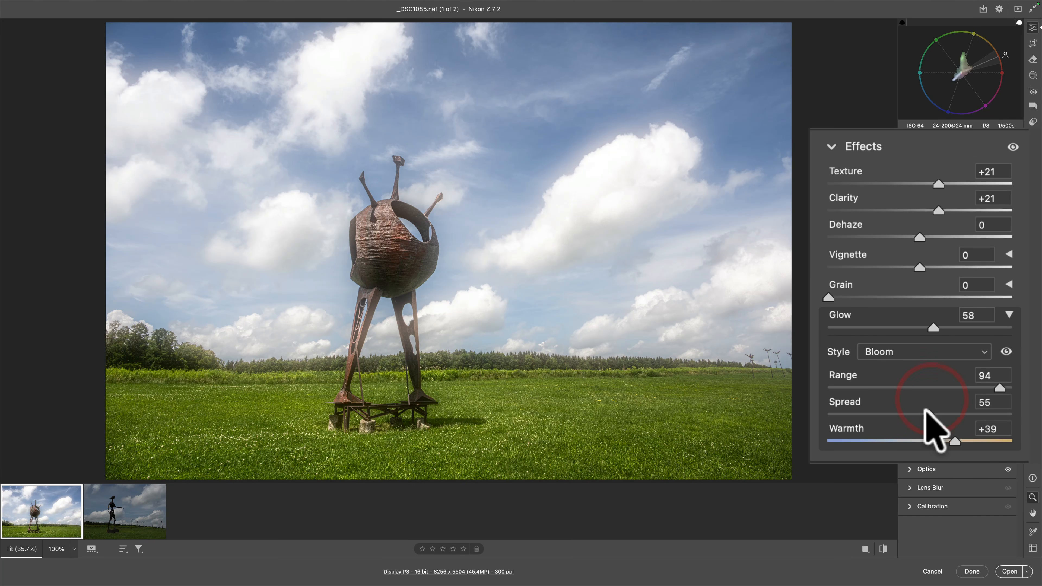
mouse_move(940, 413)
left_mouse_down()
mouse_move(991, 413)
mouse_move(929, 413)
mouse_move(952, 413)
mouse_move(968, 441)
mouse_move(986, 439)
mouse_move(878, 439)
mouse_move(937, 434)
mouse_move(900, 435)
mouse_move(921, 436)
left_mouse_up()
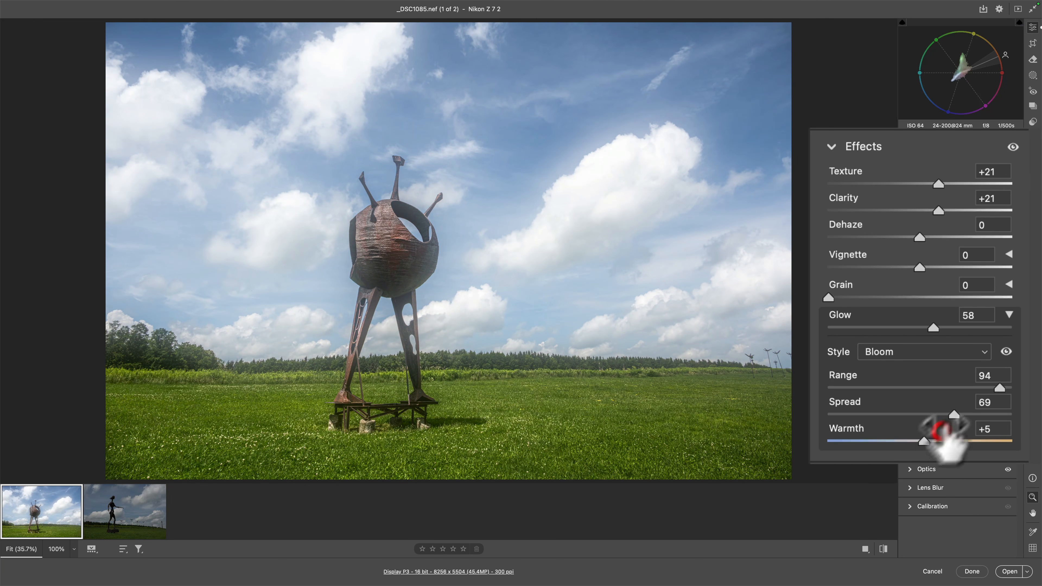
left_click(1005, 306)
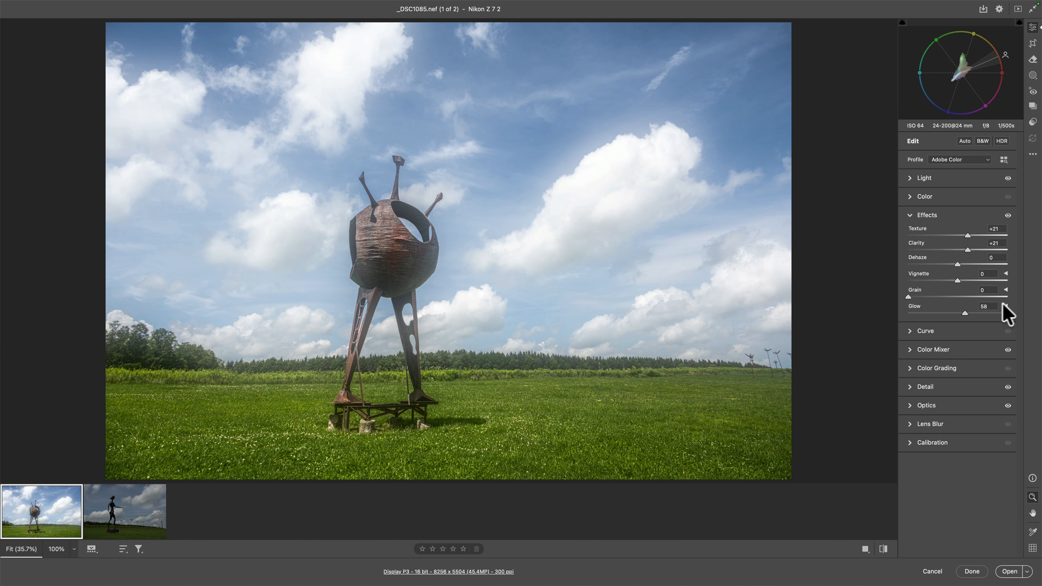
Select the second raw photo, the walking figure sculpture, and open it in Photoshop
left_click(125, 505)
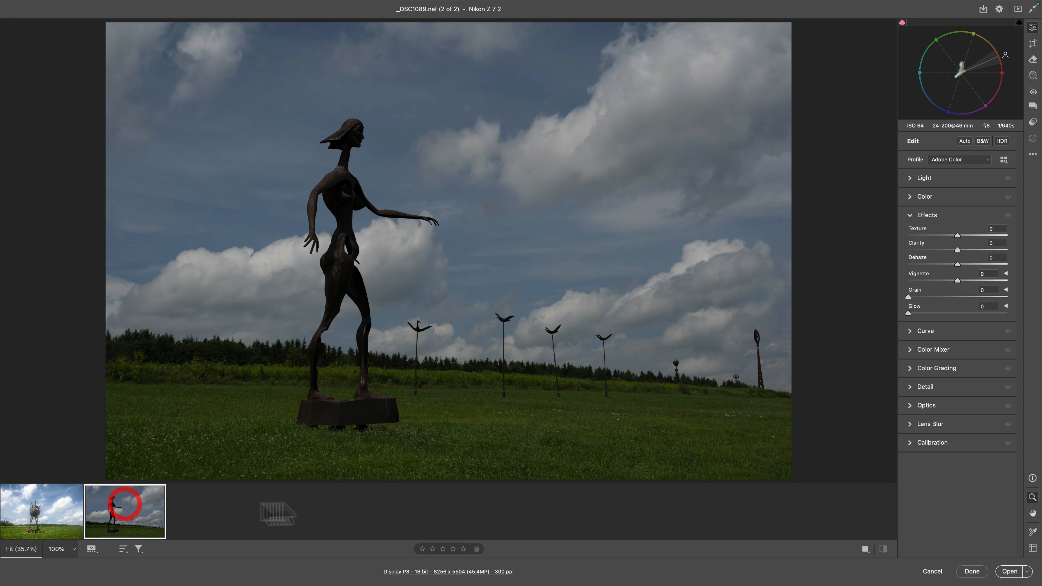
left_click(1007, 571)
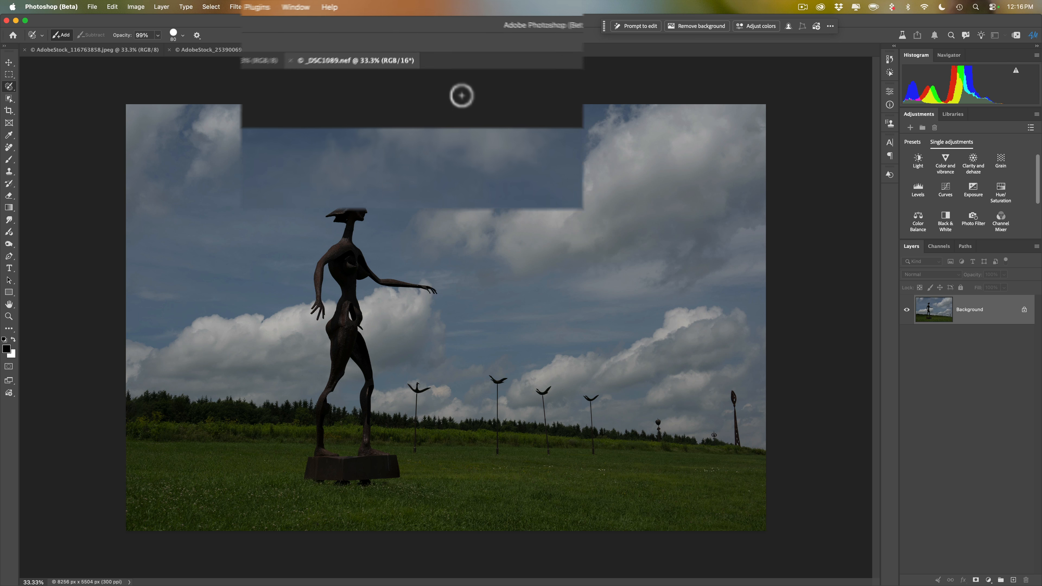
left_click(236, 11)
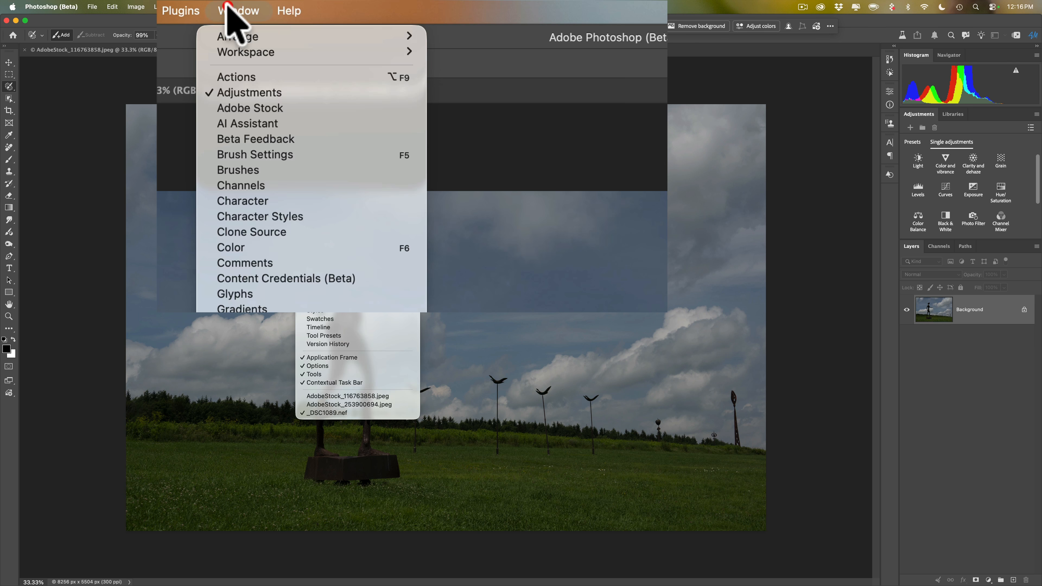
mouse_move(246, 54)
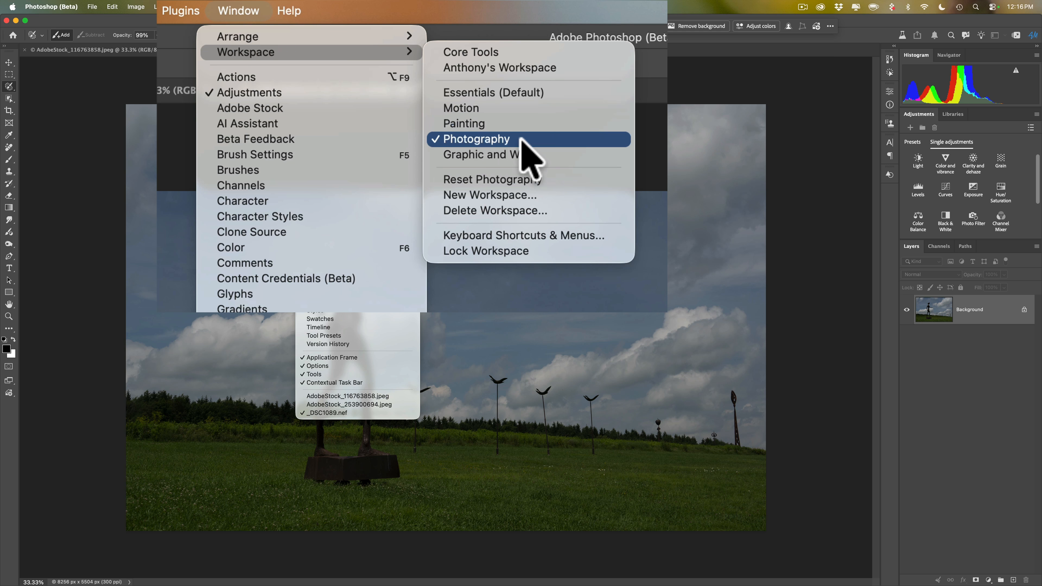
left_click(586, 48)
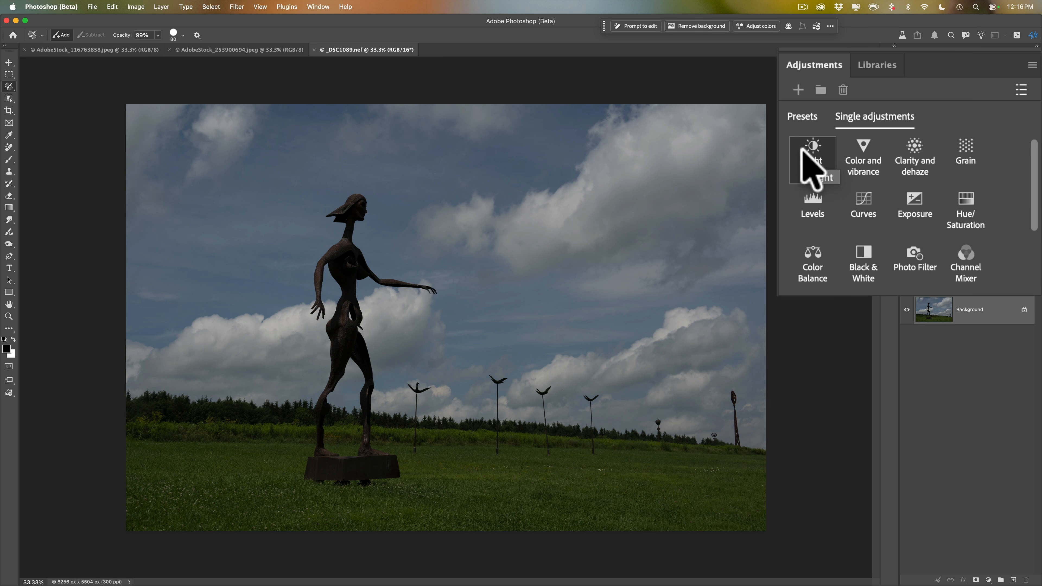
Add a Light adjustment layer with Highlights -29, Shadows +100, Whites +53 and Blacks -28
left_click(917, 160)
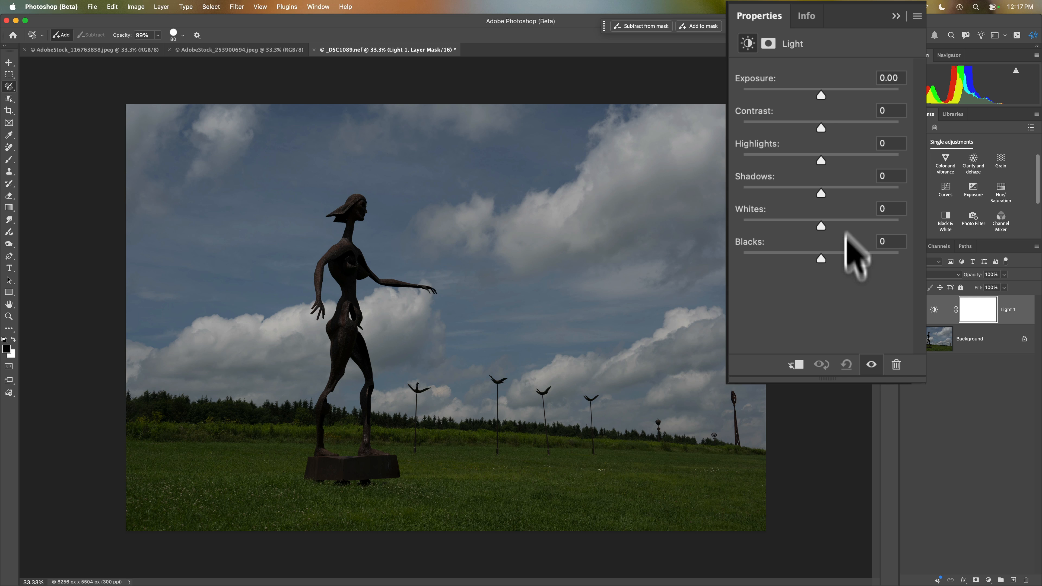
left_click_drag(820, 194, 914, 190)
left_click_drag(825, 161, 797, 161)
left_click_drag(820, 226, 862, 224)
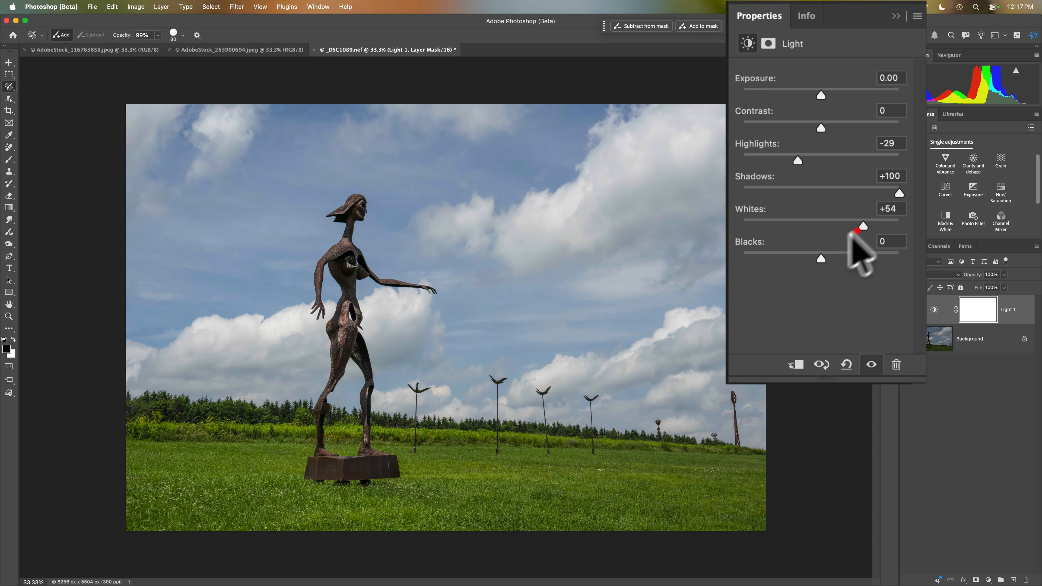
left_click_drag(822, 258, 798, 264)
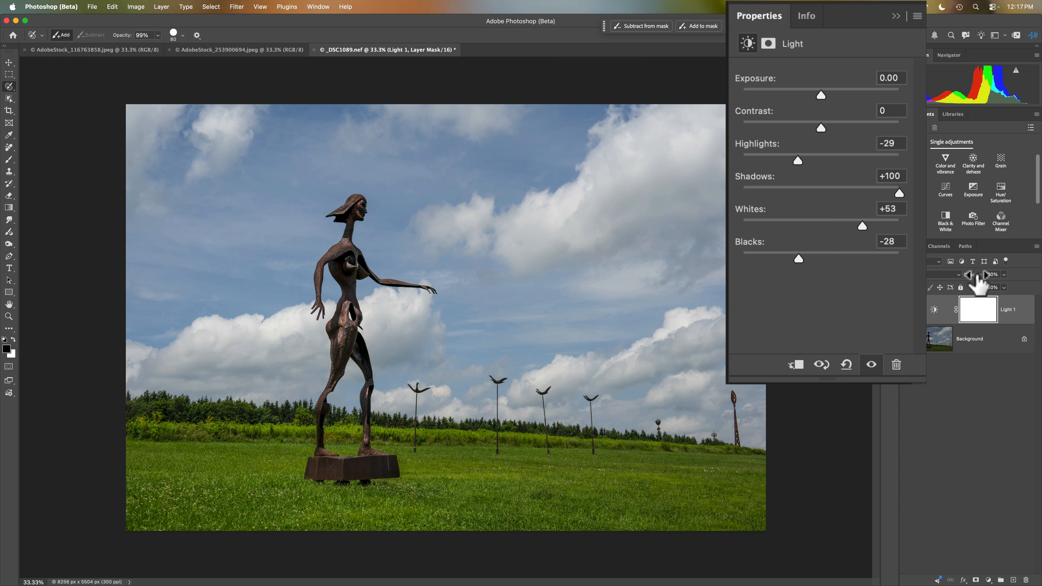
left_click_drag(973, 274, 1032, 269)
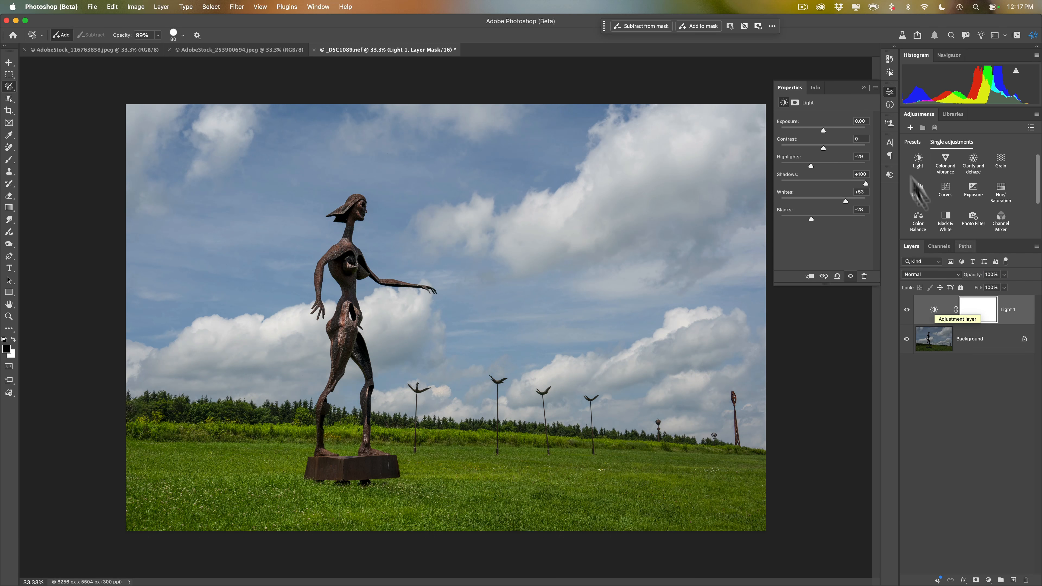
left_click(864, 87)
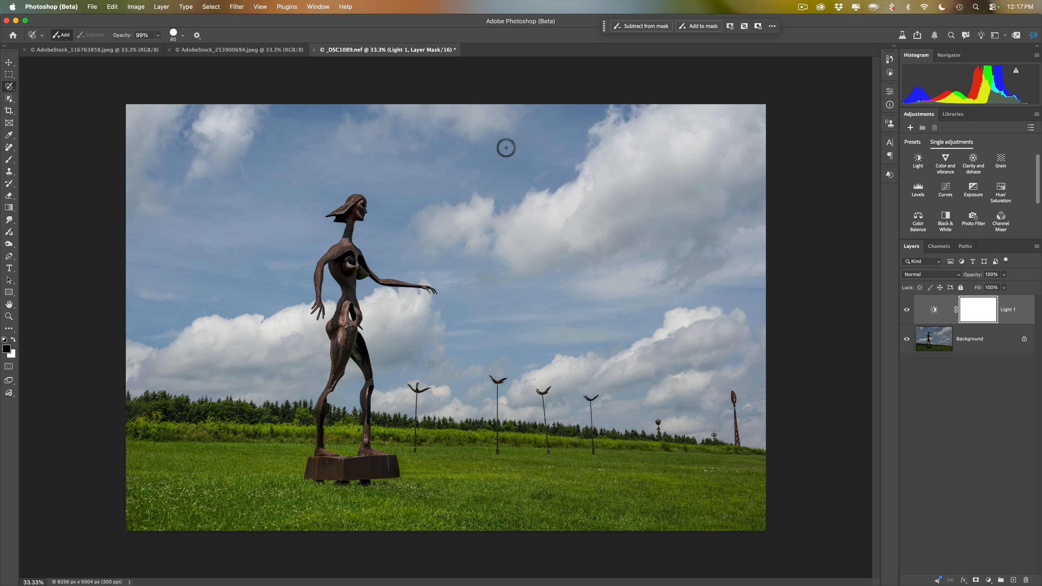
Switch to AdobeStock_116763858.jpeg and check that the Contextual Task Bar is enabled
left_click(214, 50)
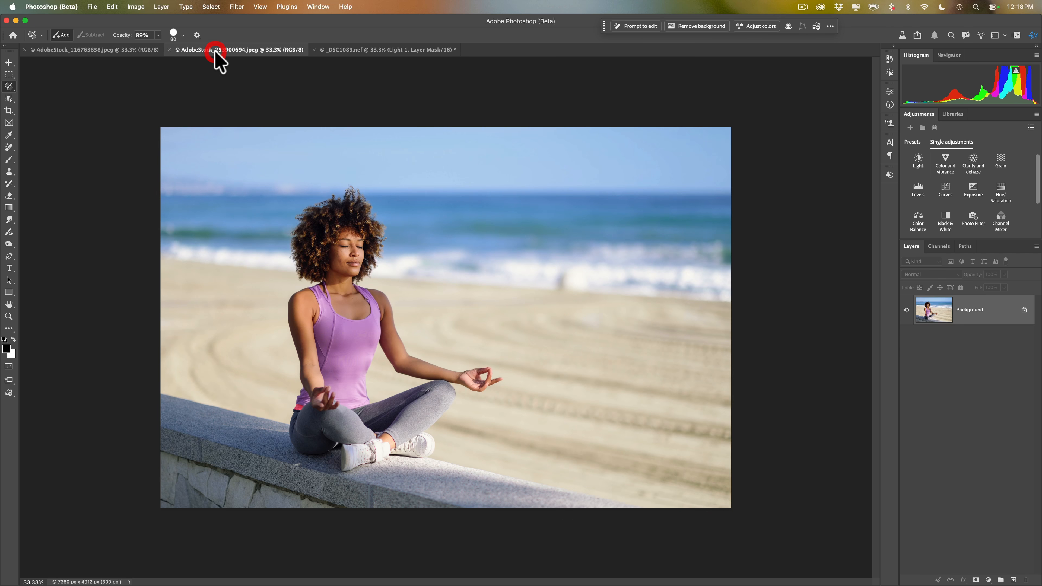
left_click(121, 50)
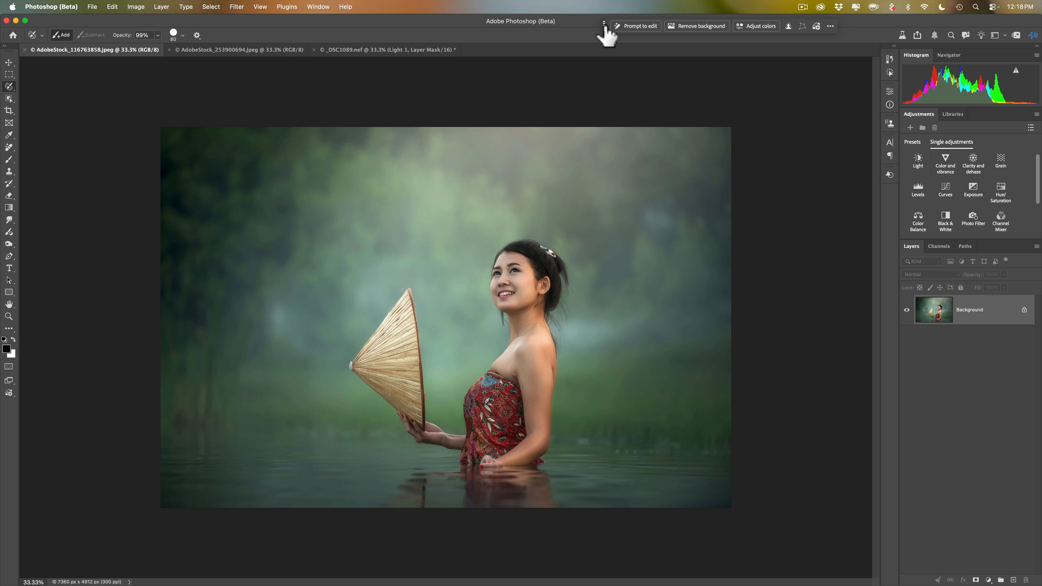
left_click(319, 7)
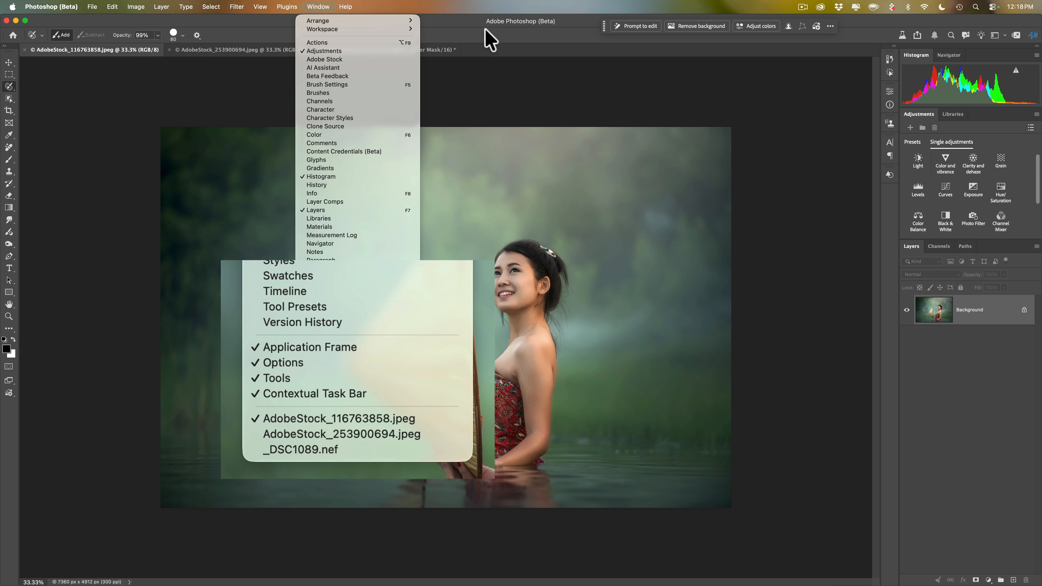
left_click(488, 34)
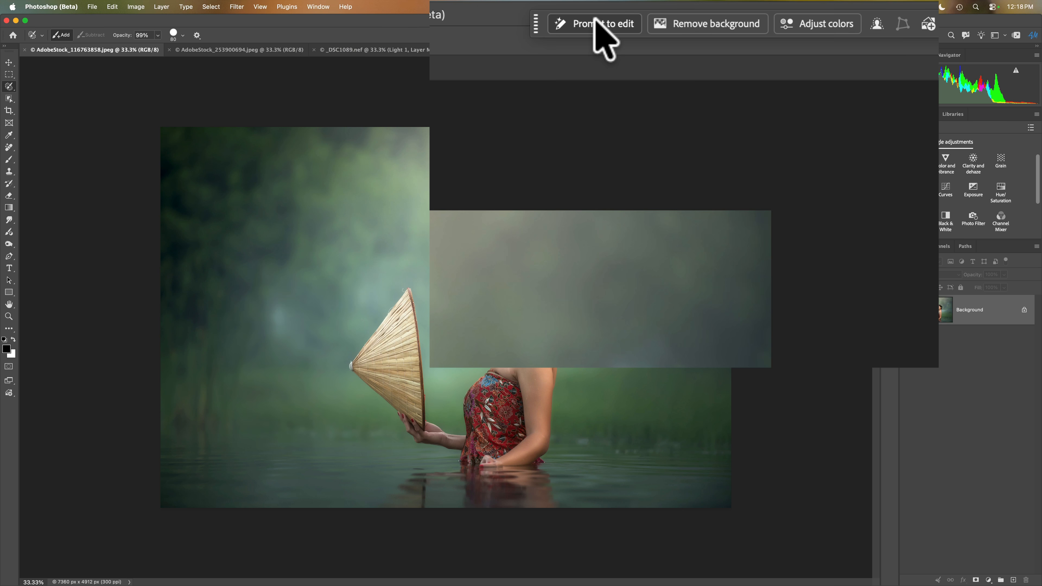
Start a prompt-based edit of the whole image and enter the prompt "Add Rain"
left_click(598, 25)
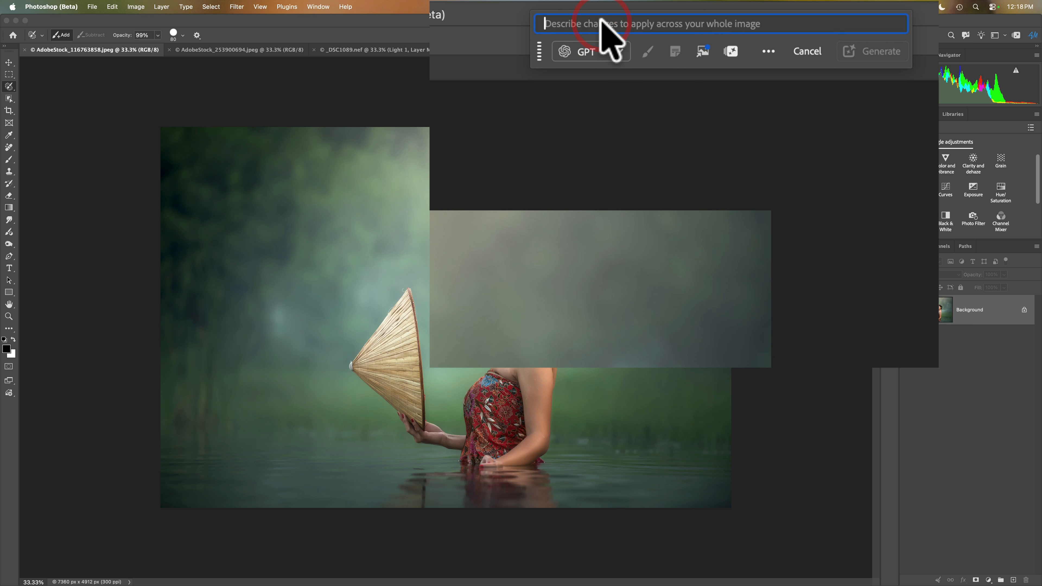
type("Add R")
key("BackSpace")
key("BackSpace")
type("A")
key("BackSpace")
type("Rain")
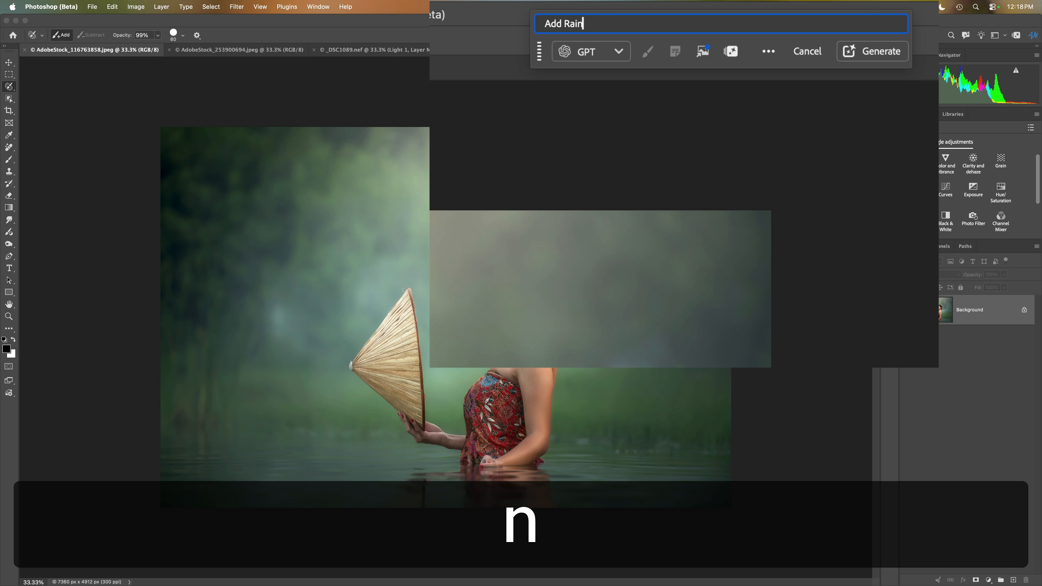
Choose the partner model GPT Image 2 for the prompt and generate the rain image
left_click(618, 51)
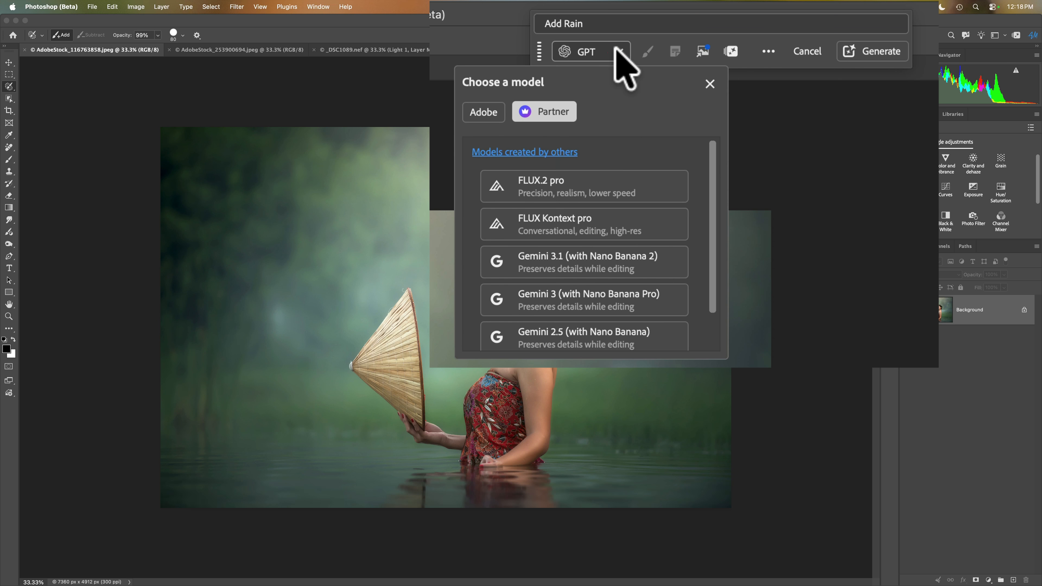
left_click(479, 115)
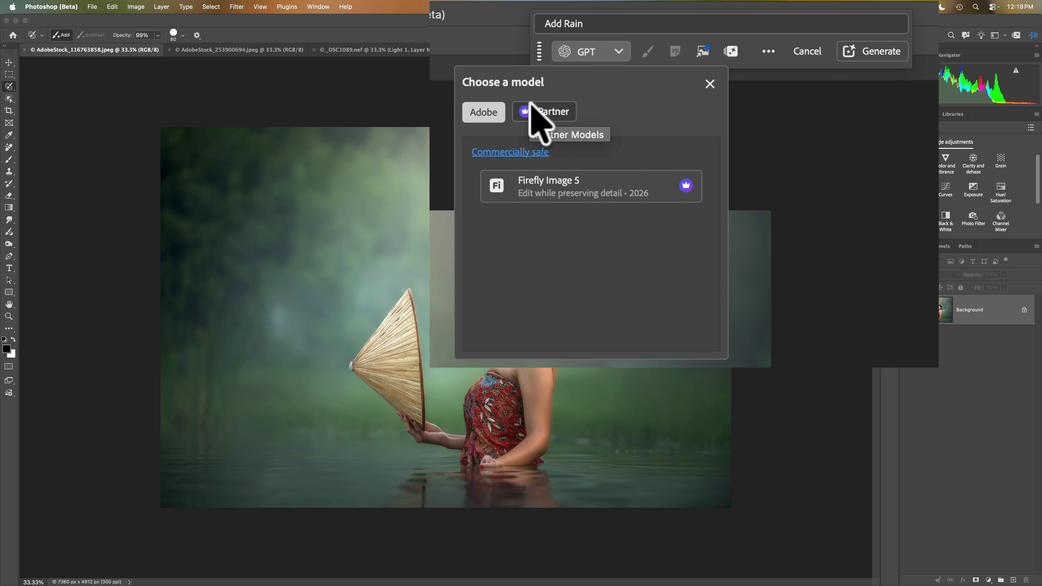
left_click(537, 115)
scroll(582, 208, "down", 2)
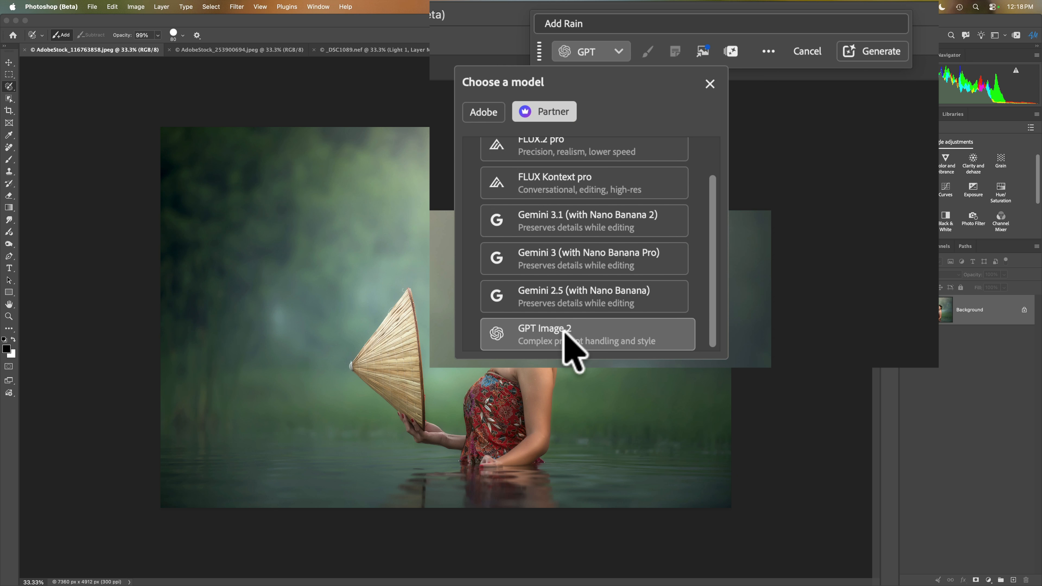
left_click(567, 341)
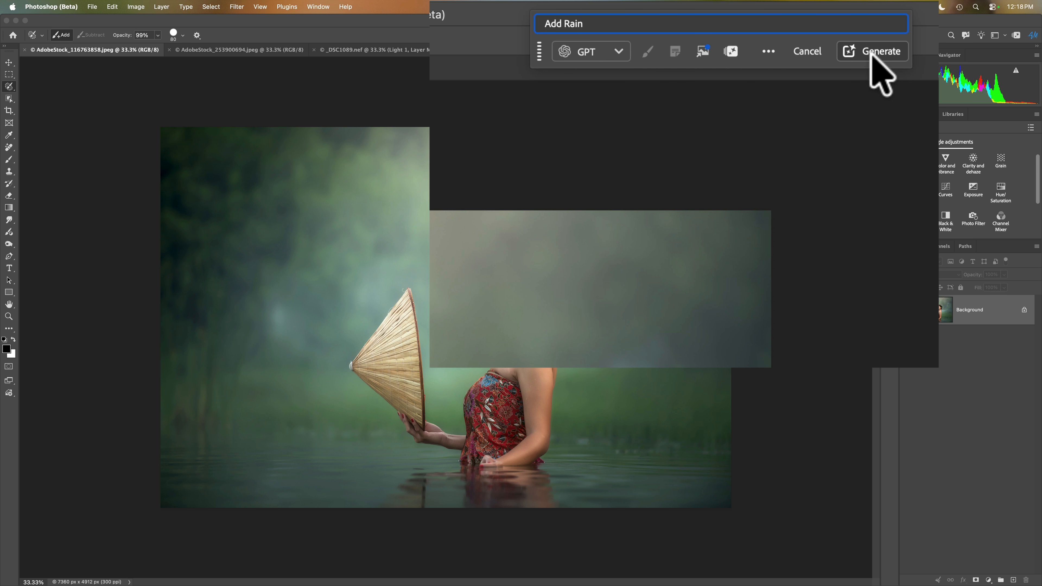
left_click(783, 47)
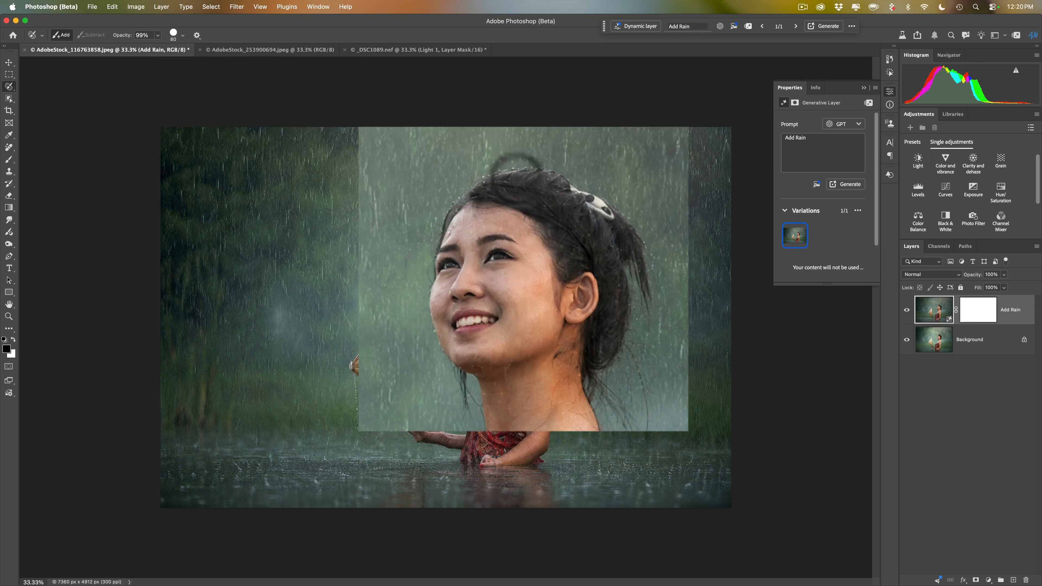
Toggle the visibility of the Add Rain layer to compare the image before and after
left_click(907, 309)
left_click(907, 310)
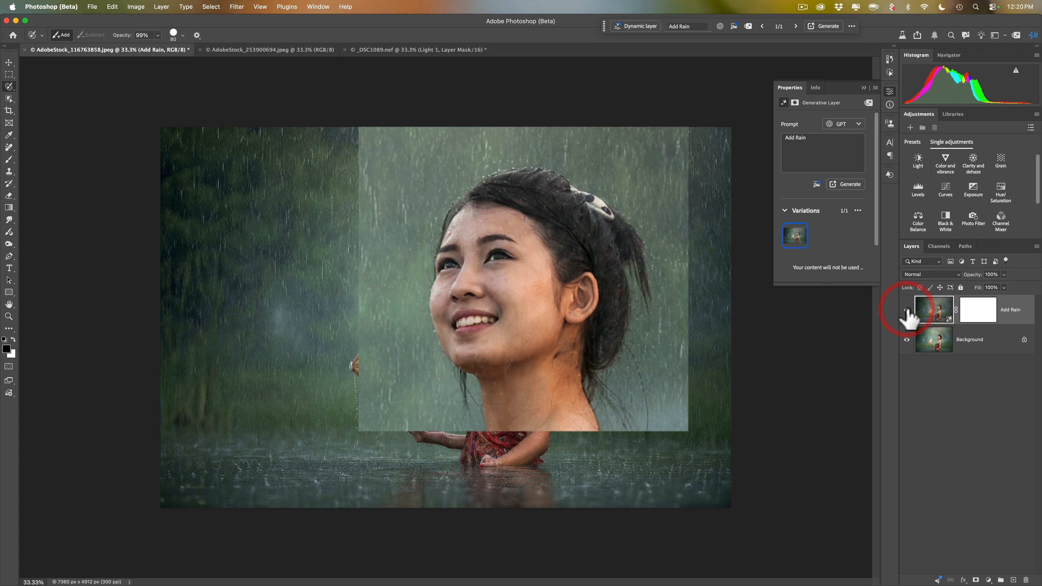
left_click(907, 309)
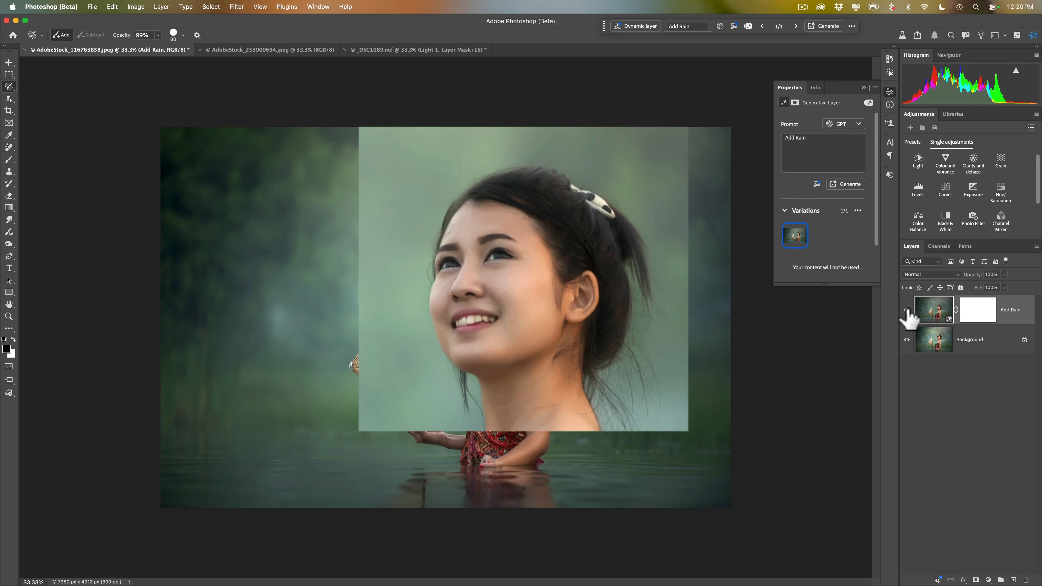
left_click(907, 310)
left_click(907, 309)
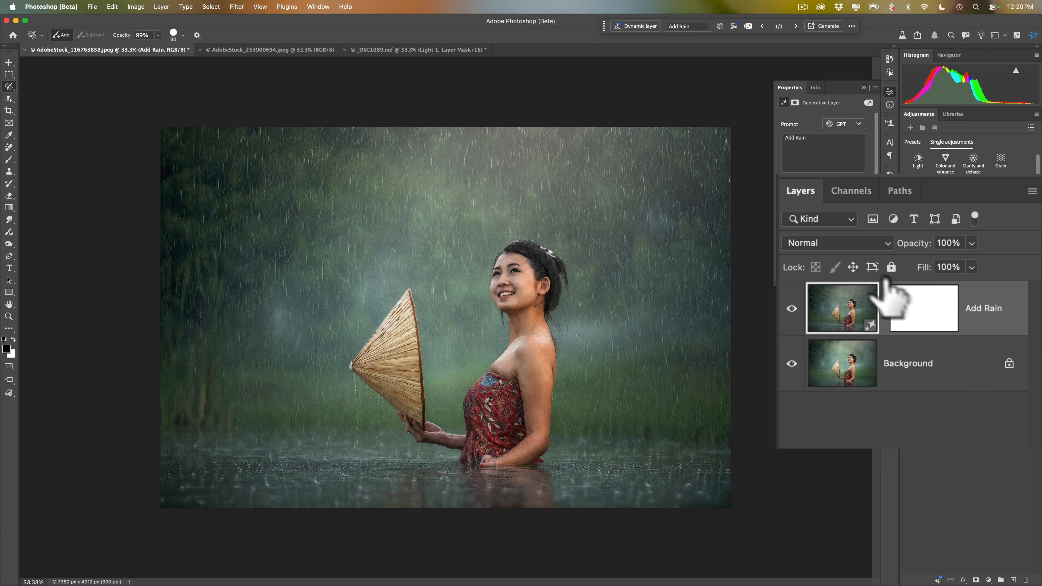
Examine the blend modes, opacity control and layer mask available for the Add Rain layer, then collapse its properties
left_click(873, 245)
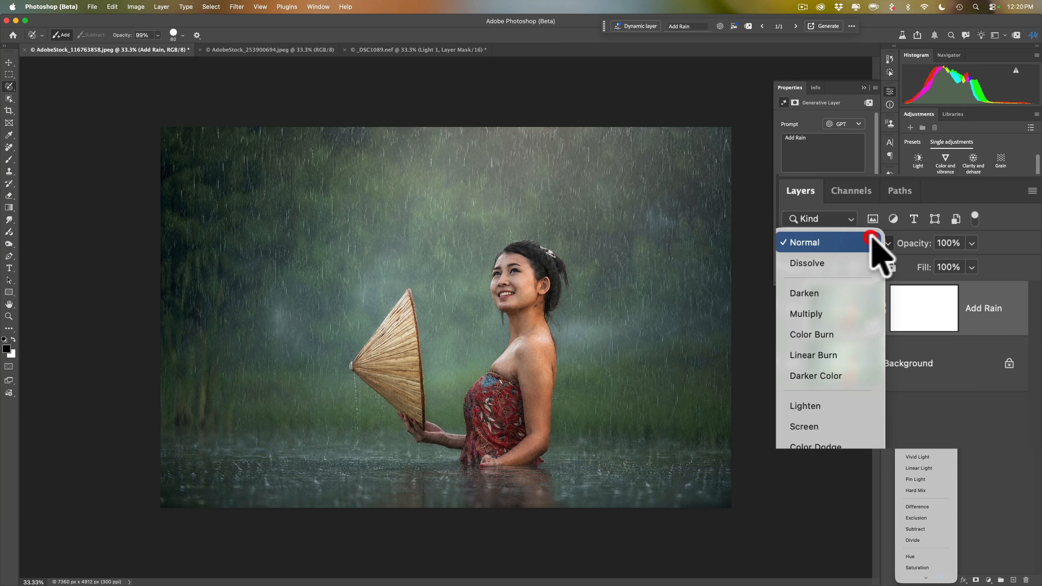
left_click(886, 243)
left_click_drag(912, 243, 996, 256)
left_click(913, 306)
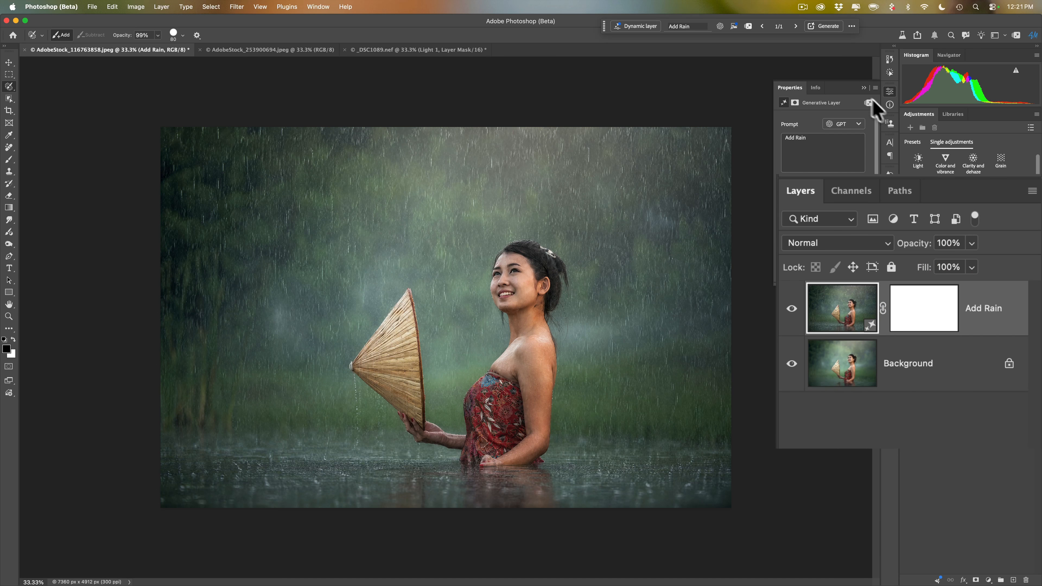
left_click(866, 87)
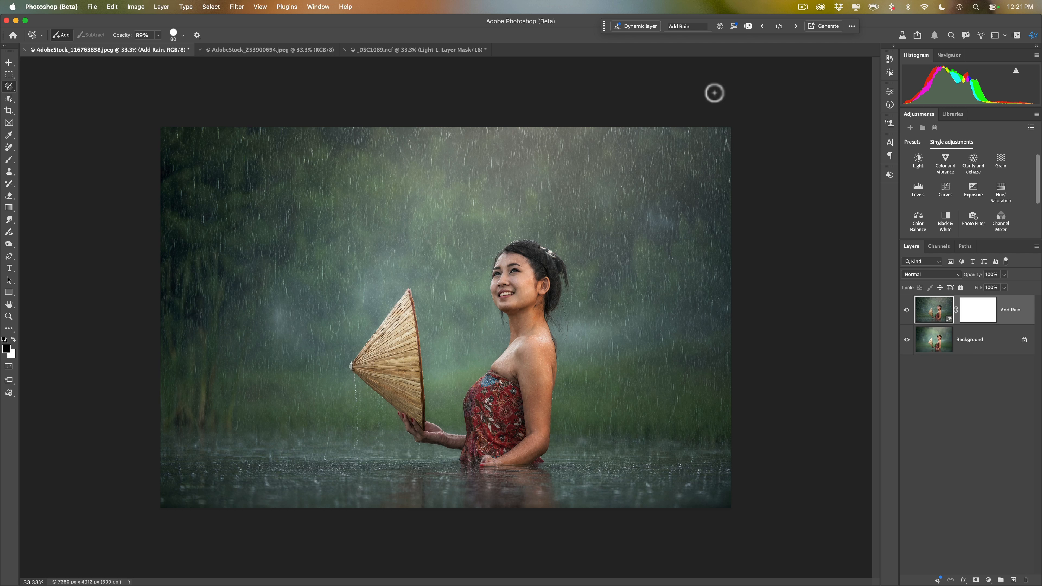
Switch to the AdobeStock_253900694.jpeg document and paint a selection over the woman's closed eyes with the Selection Brush
left_click(288, 50)
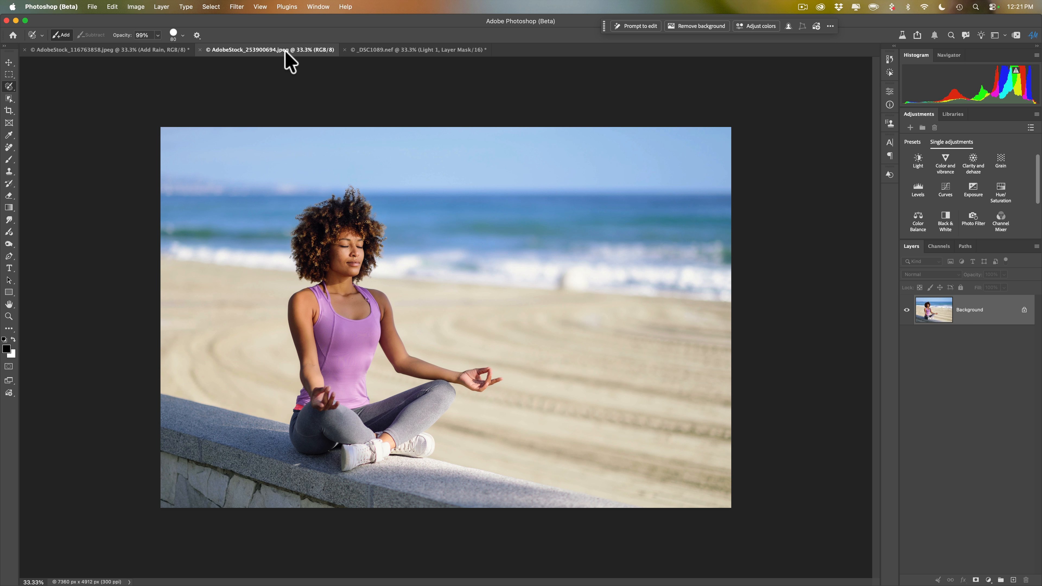
key("super")
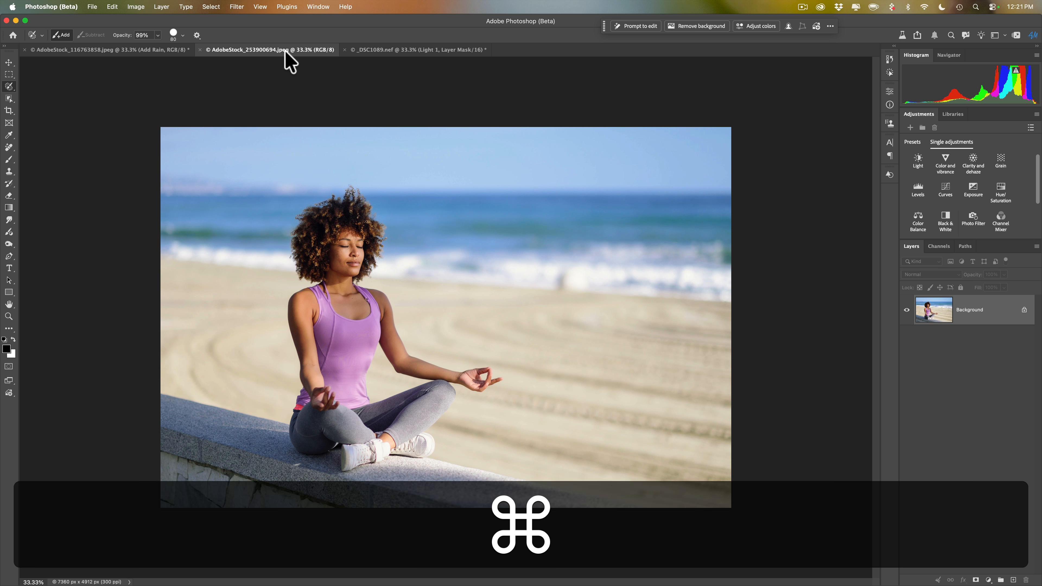
key("super+plus")
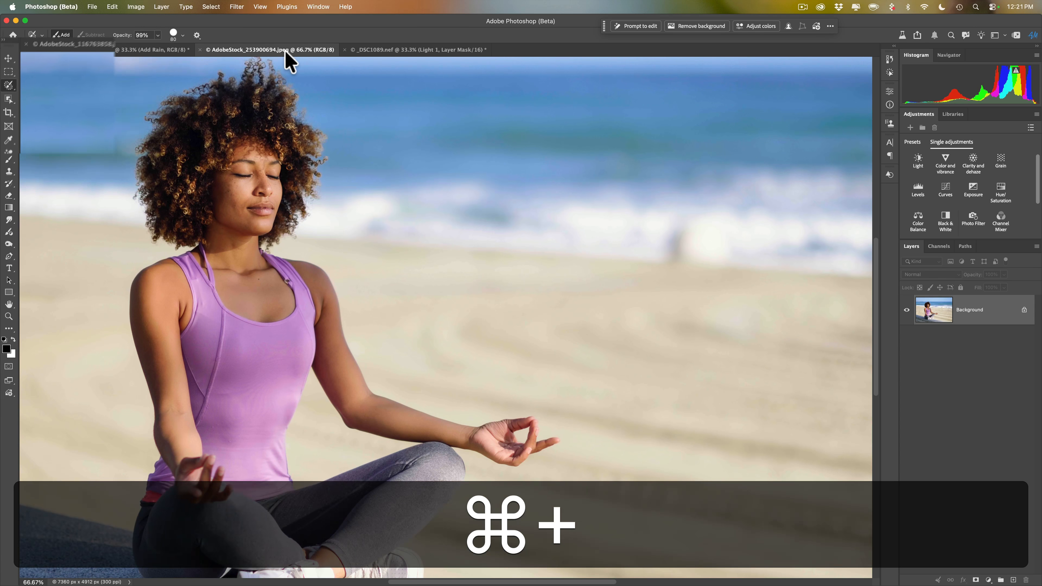
left_click(12, 80)
left_click(39, 87)
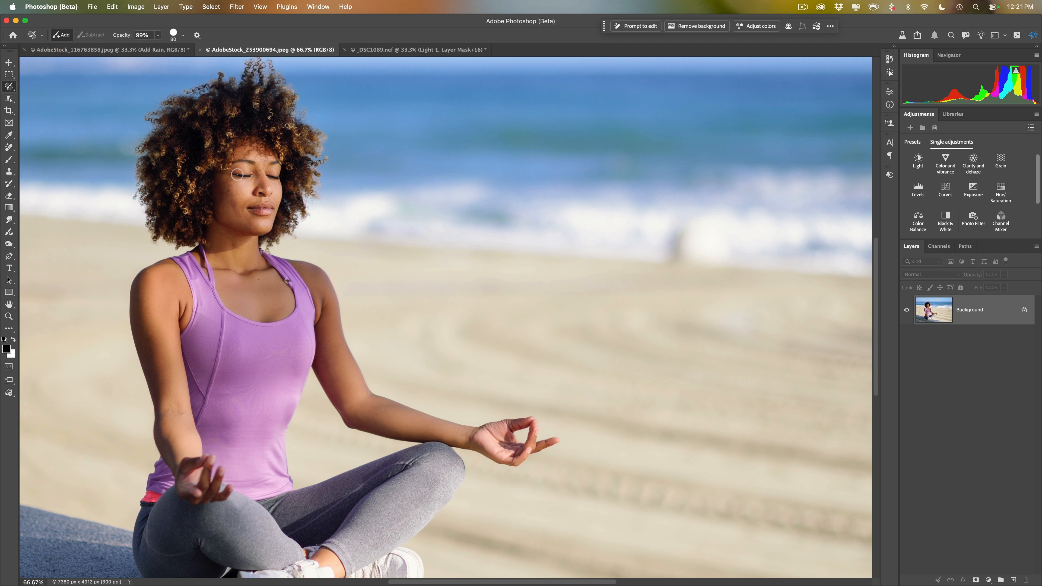
left_click_drag(236, 174, 276, 175)
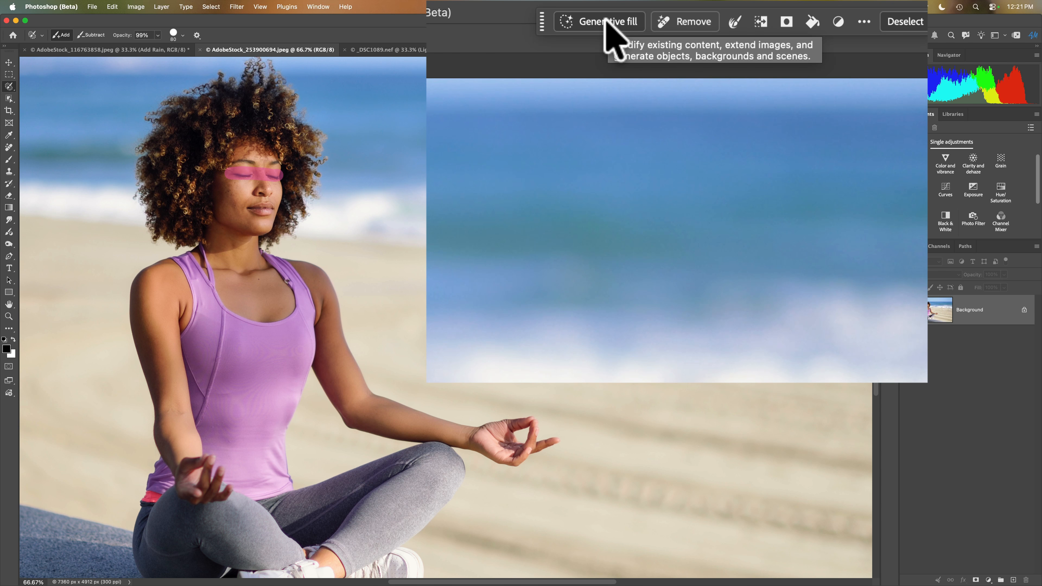
Run Generative Fill on the selected eye area with the Firefly model and the prompt "Open eyes"
left_click(606, 23)
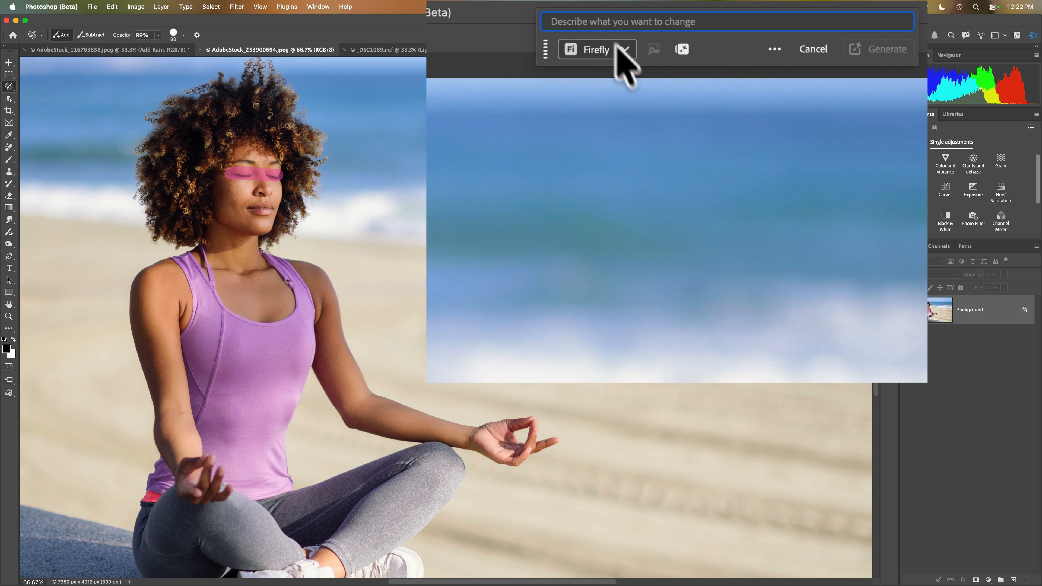
left_click(622, 50)
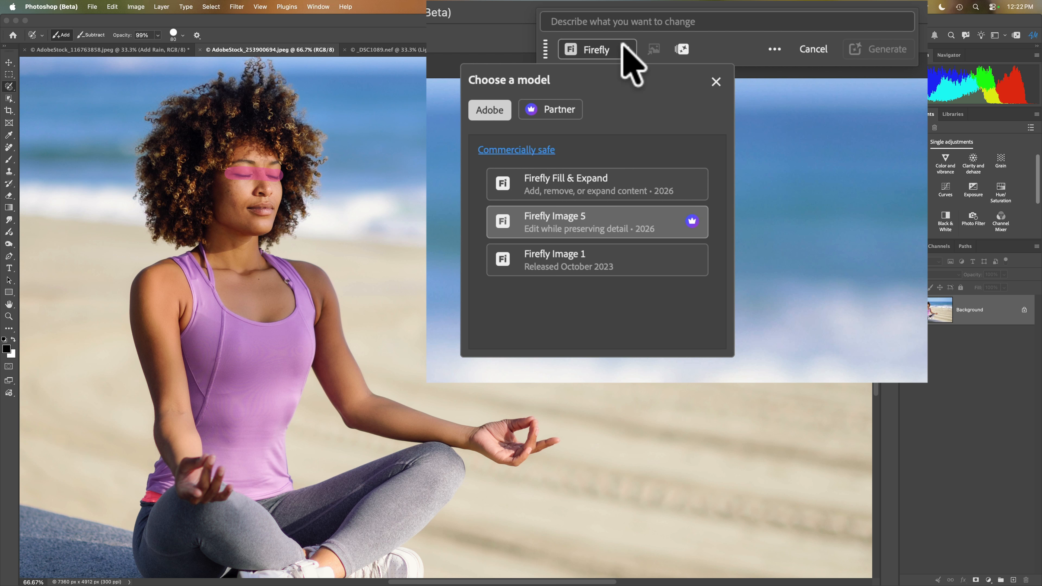
left_click(617, 21)
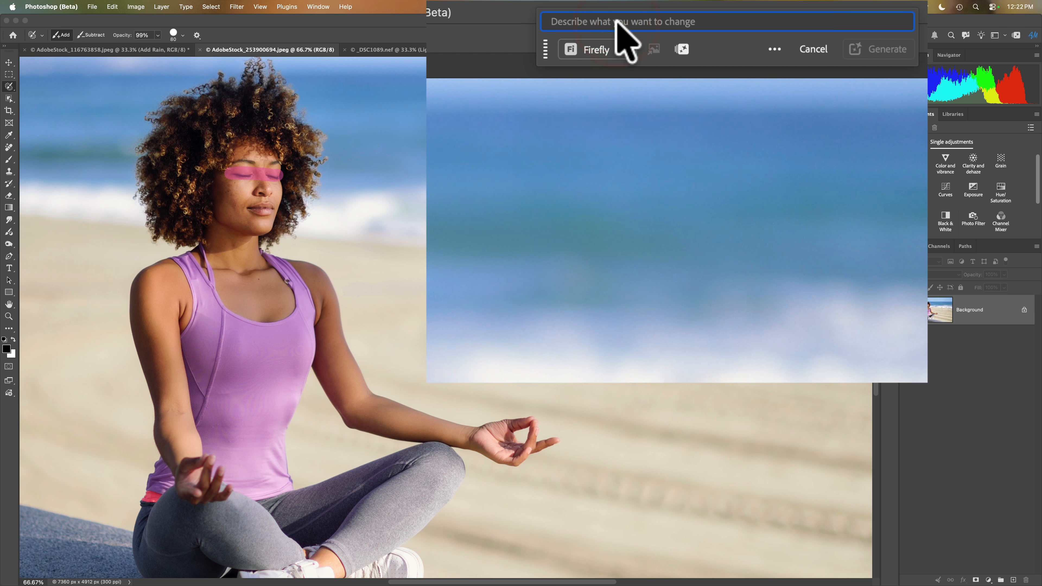
type("O")
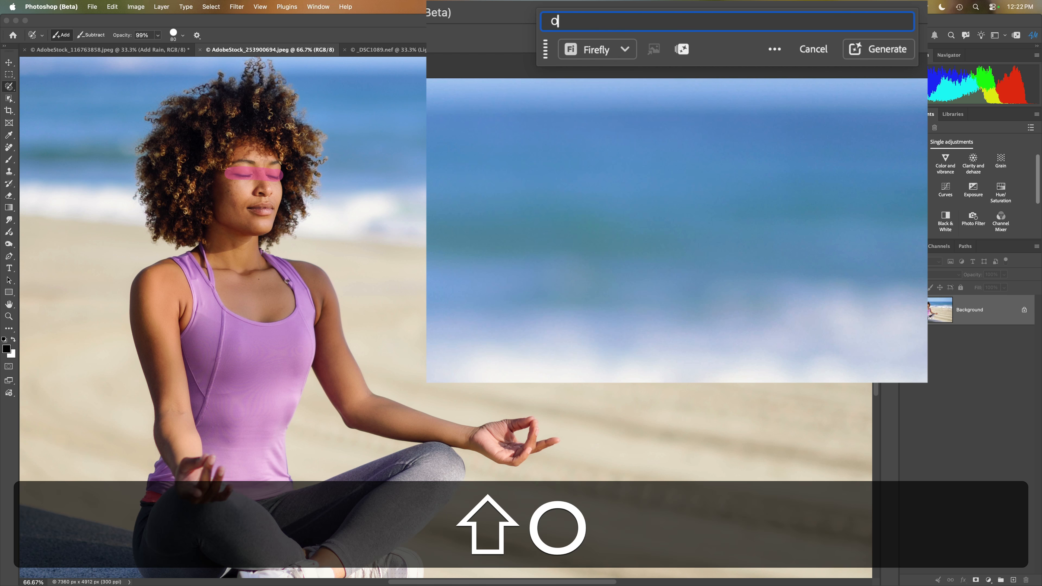
type("pen eyes")
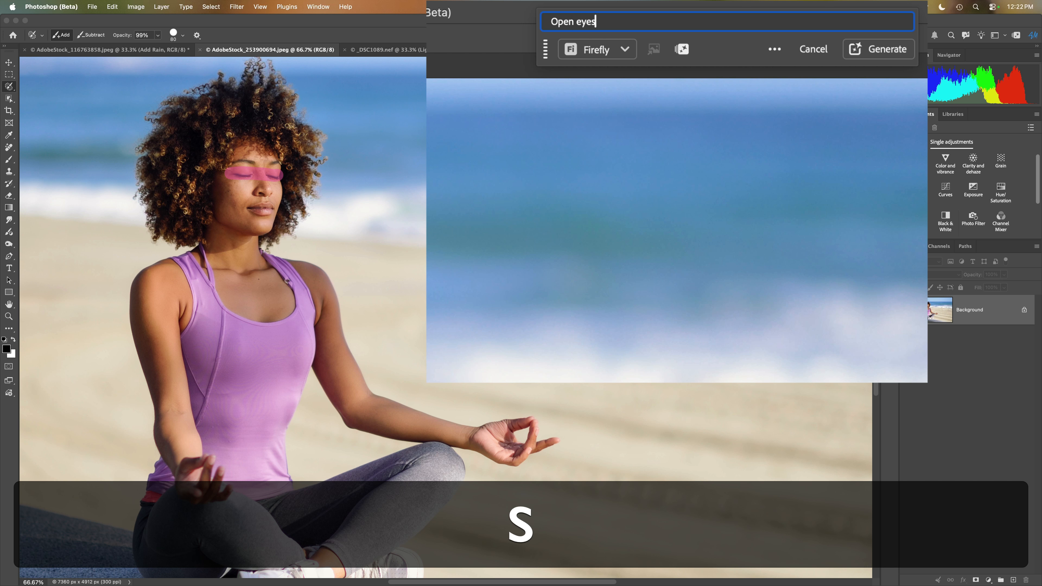
left_click(886, 47)
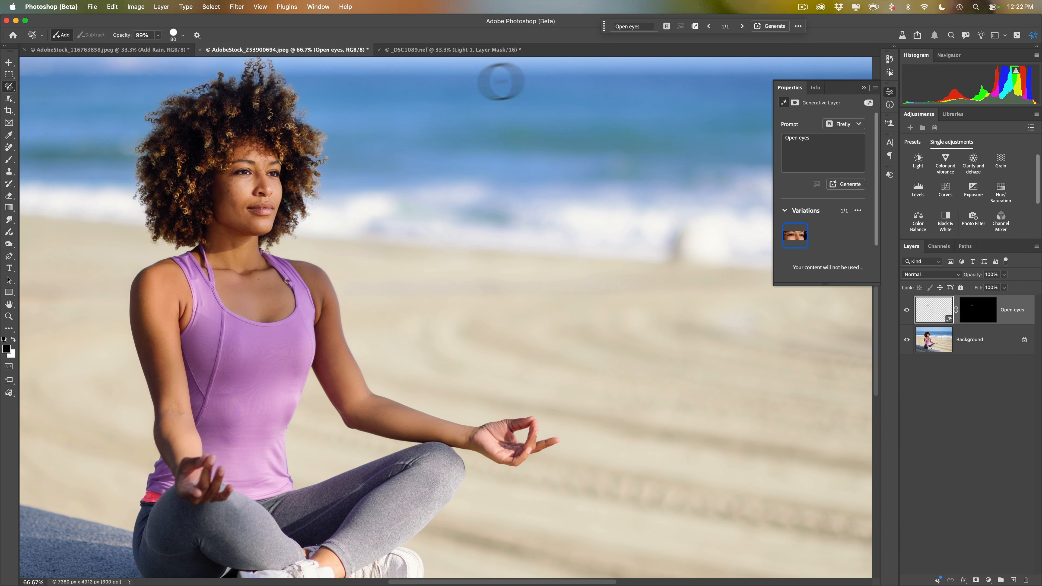
Toggle the visibility of the Open eyes layer repeatedly to compare the face before and after, leaving the layer visible
left_click(906, 311)
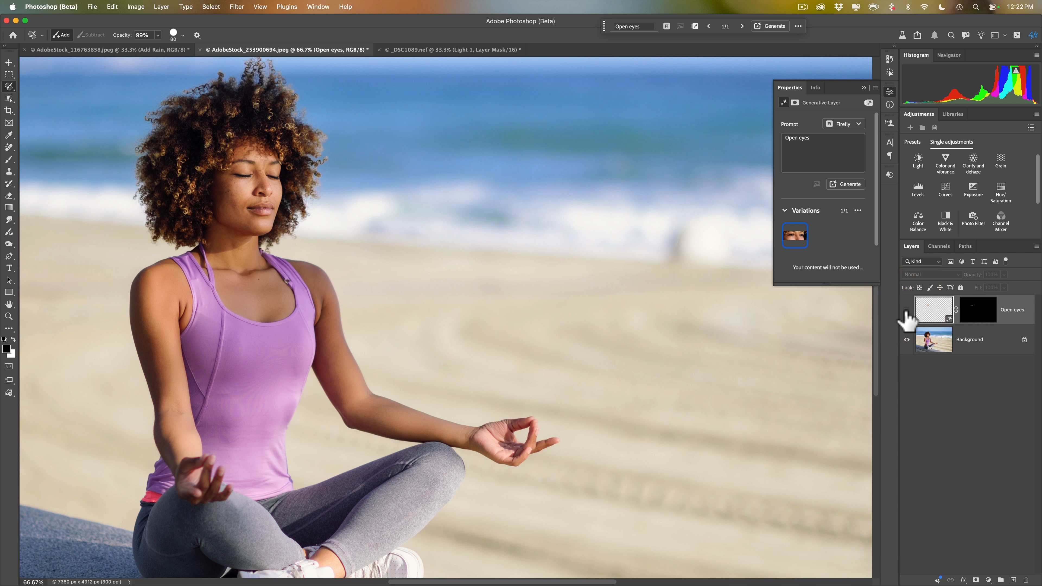
left_click(906, 310)
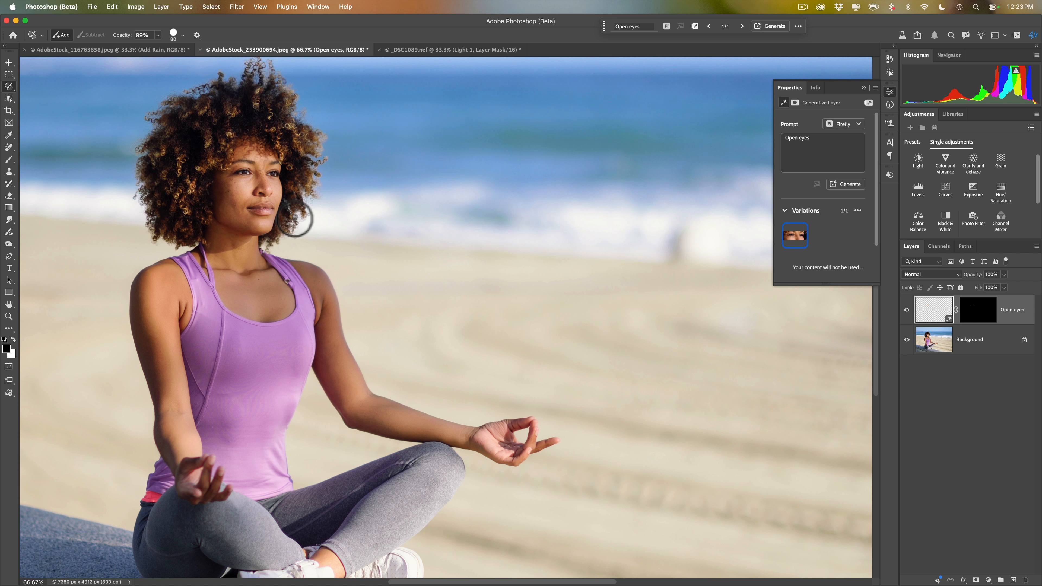
left_click(906, 310)
left_click(907, 310)
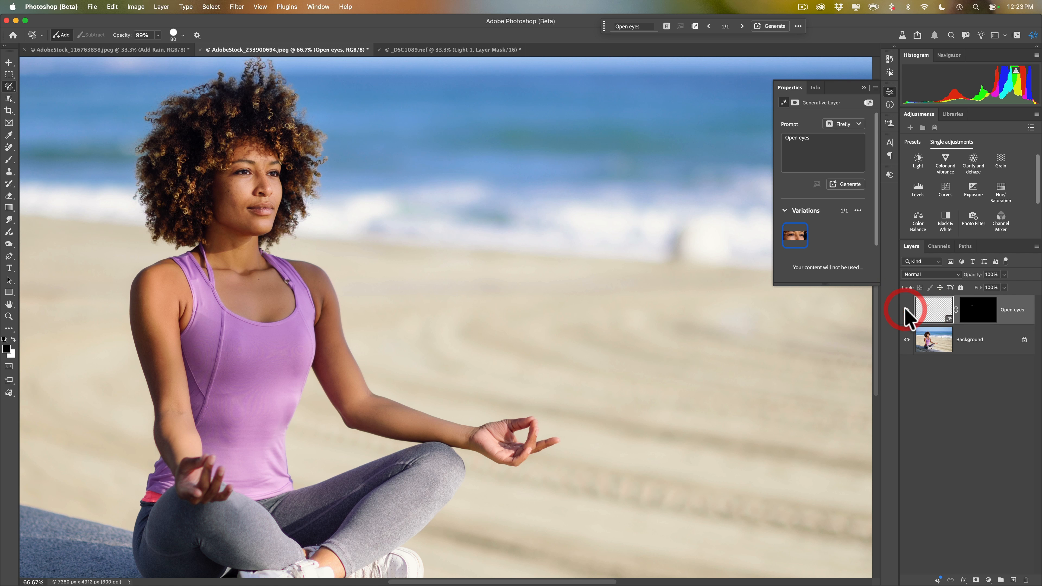
left_click(906, 311)
left_click(907, 311)
left_click(906, 310)
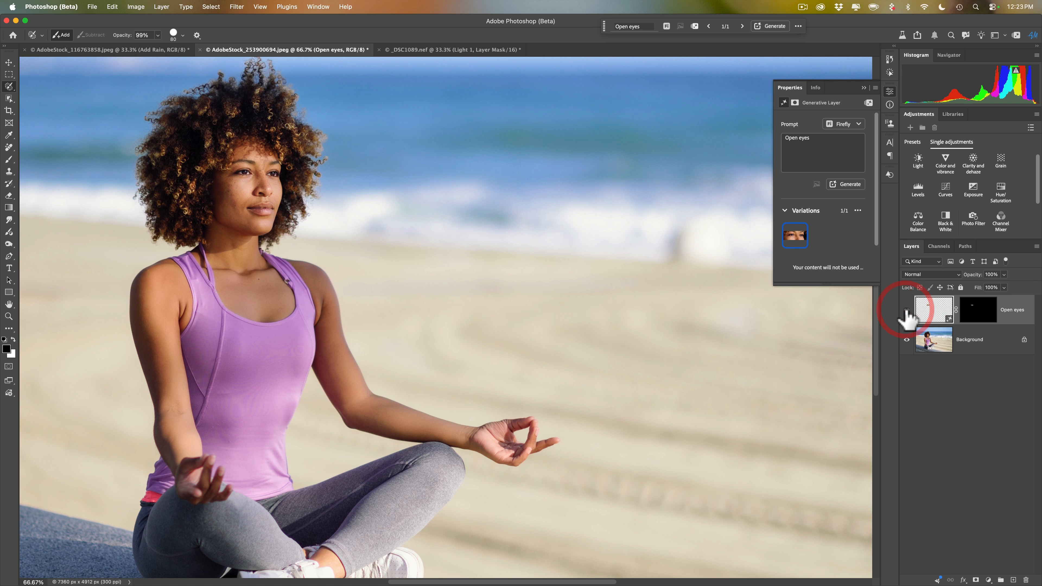
left_click(906, 311)
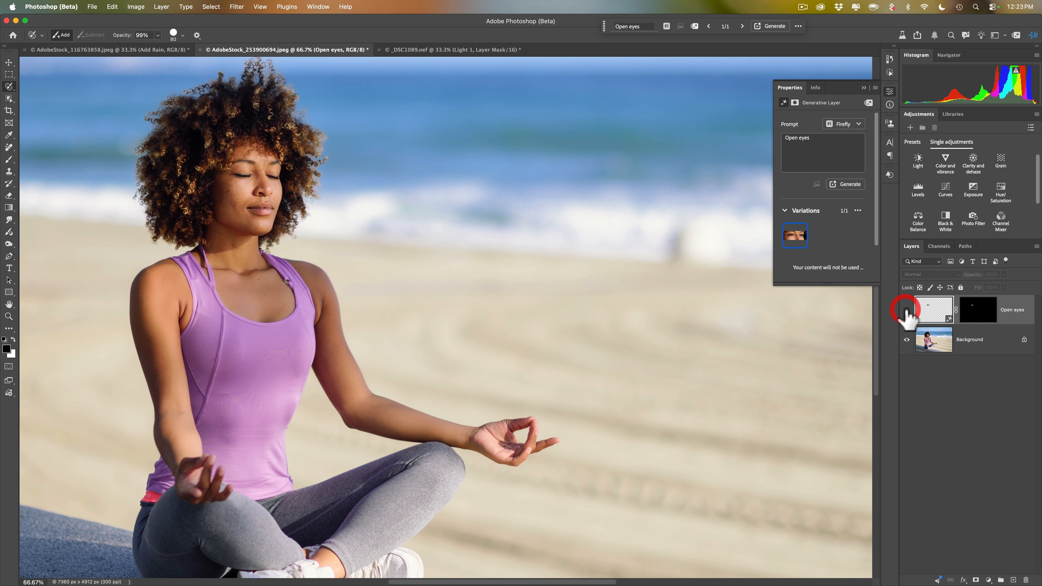
left_click(906, 310)
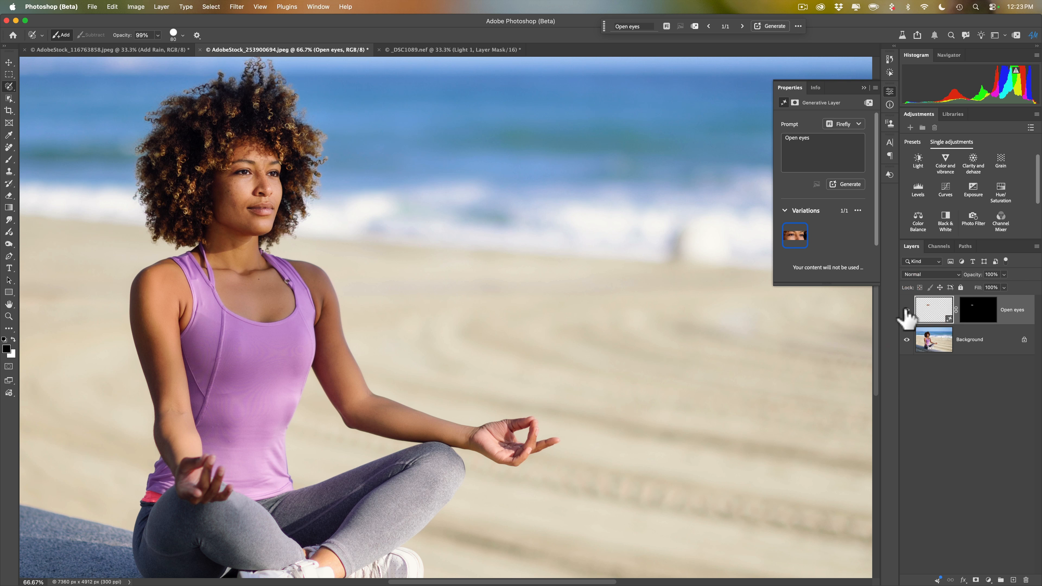